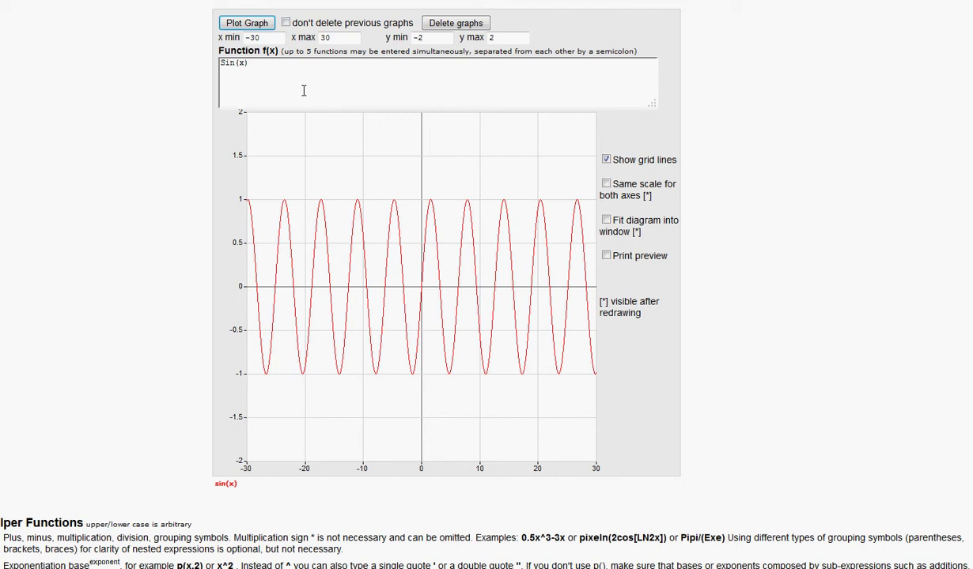
Plot the function Sin(x/2), followed by a separate plot of Sin(x/4)
click(313, 69)
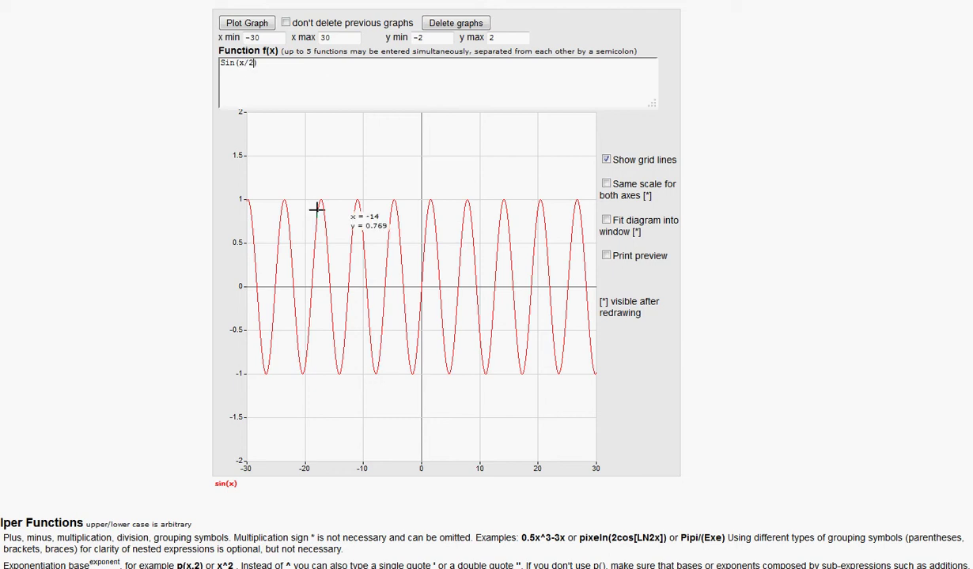
click(250, 24)
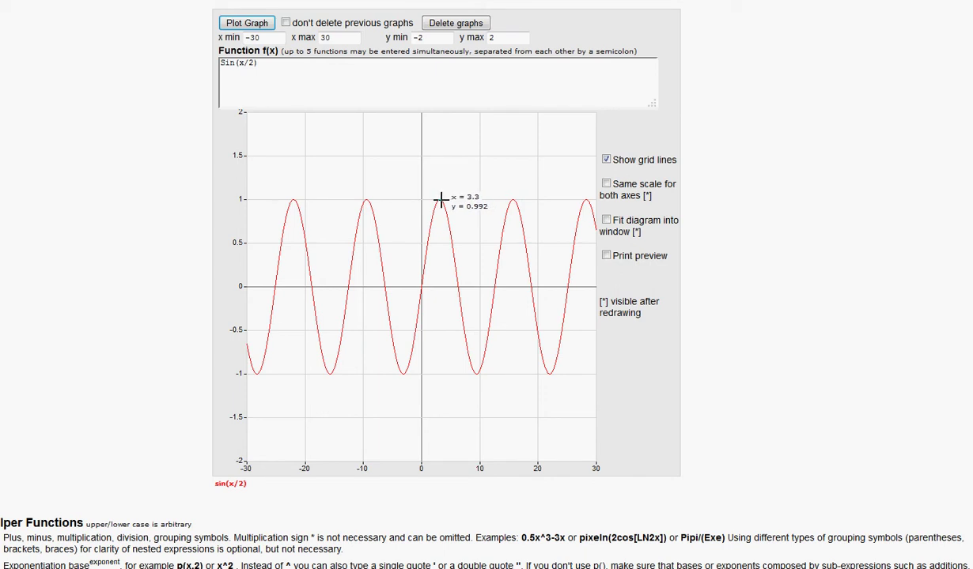
click(307, 64)
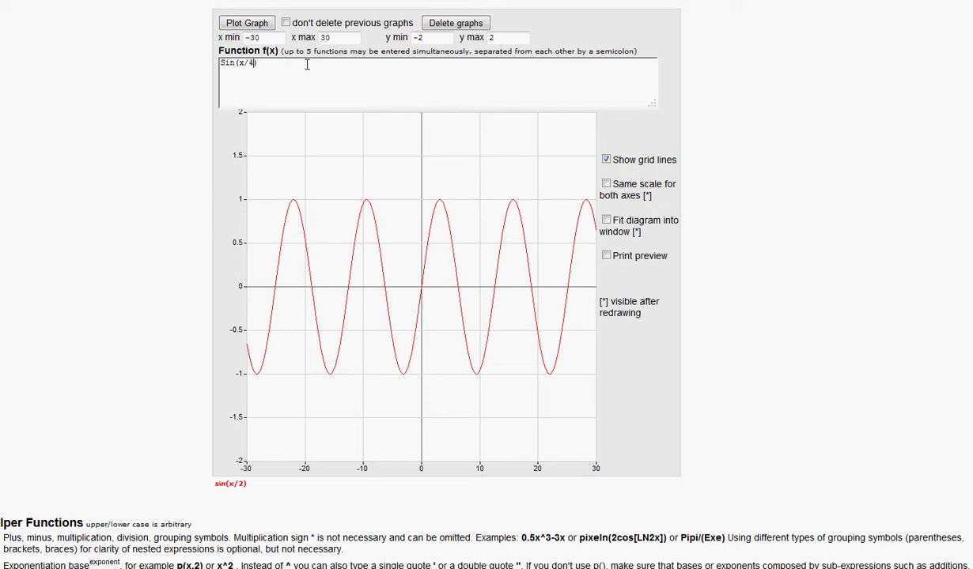
click(247, 24)
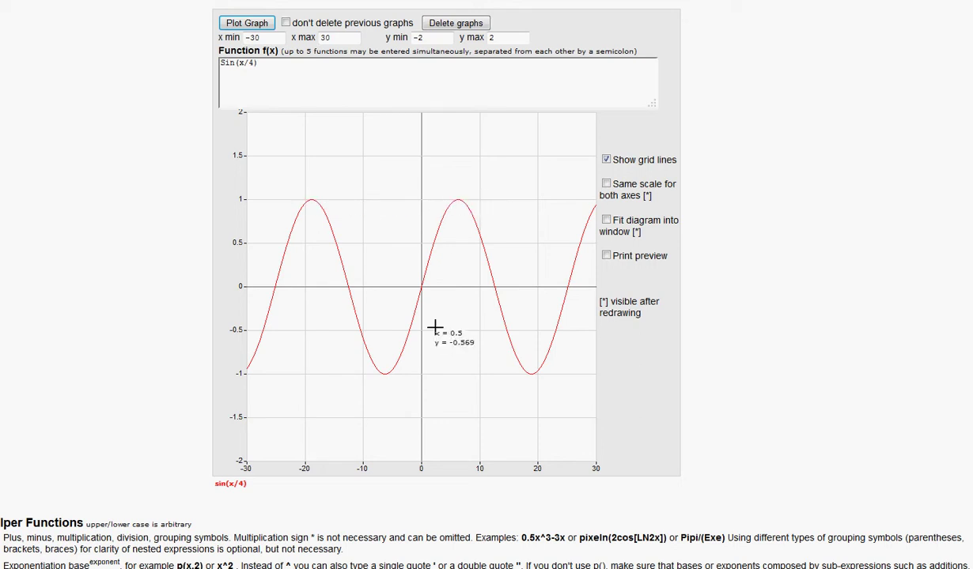
Plot Sin(x) + Sin(2x), and replot the sum with its first term changed to Sin(x/2)
click(349, 73)
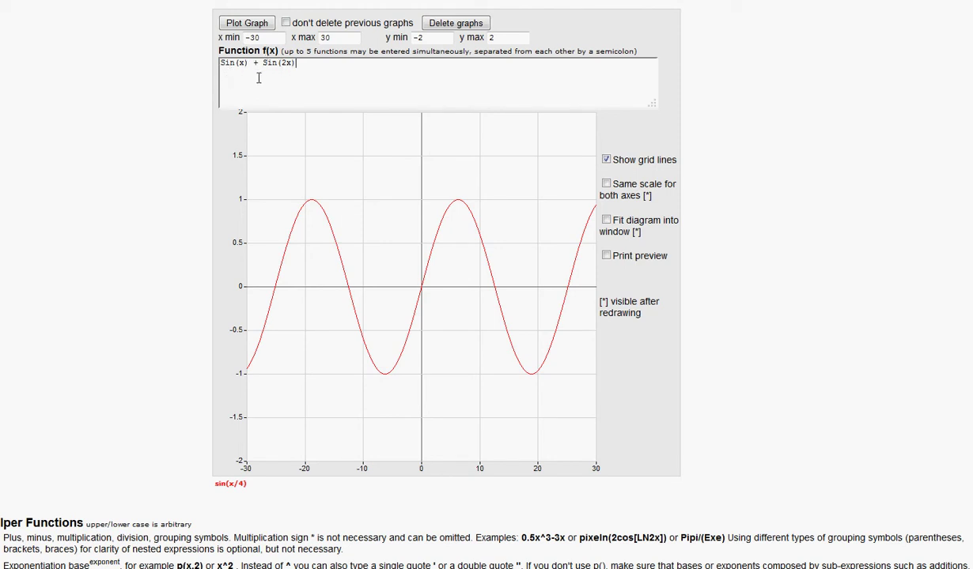
click(247, 24)
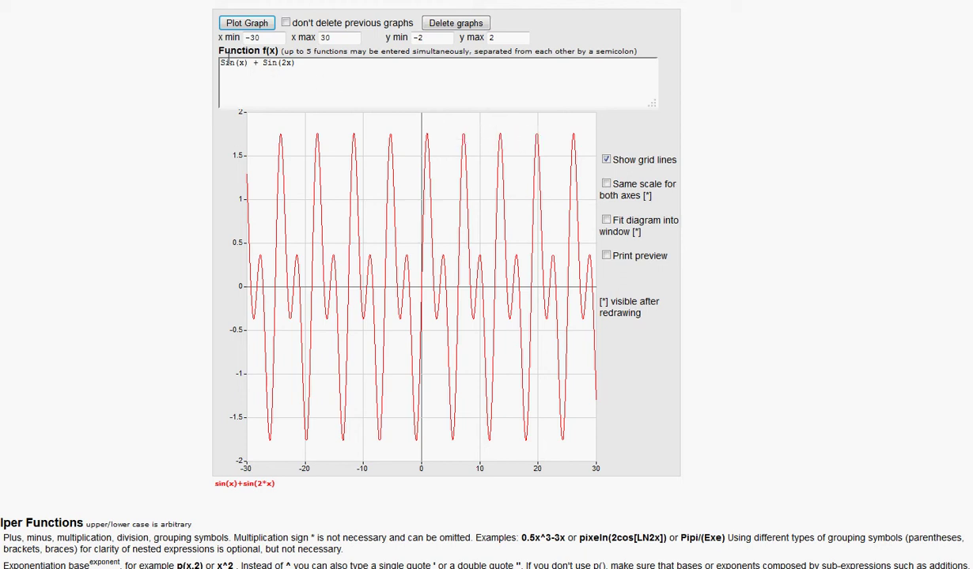
click(246, 67)
text(/2)
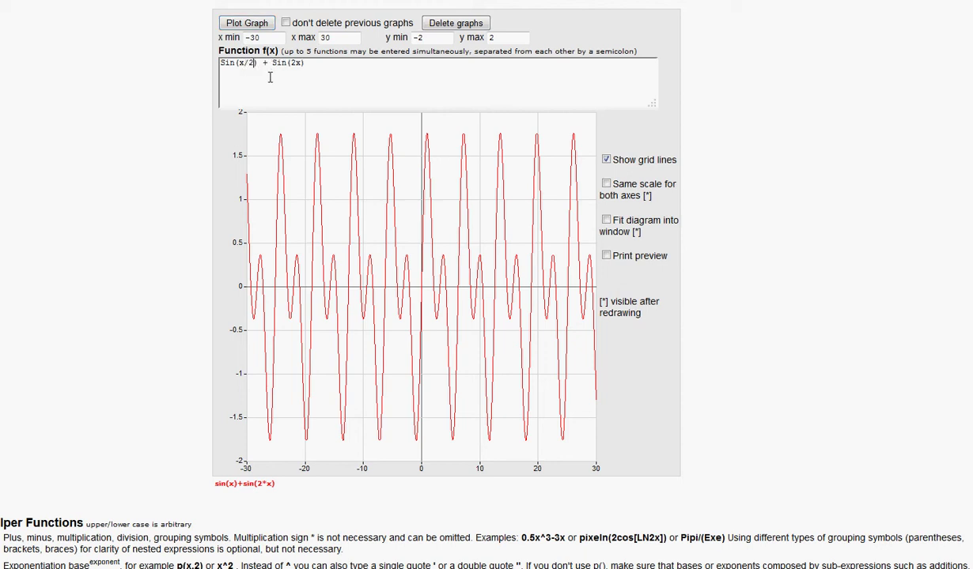
click(237, 25)
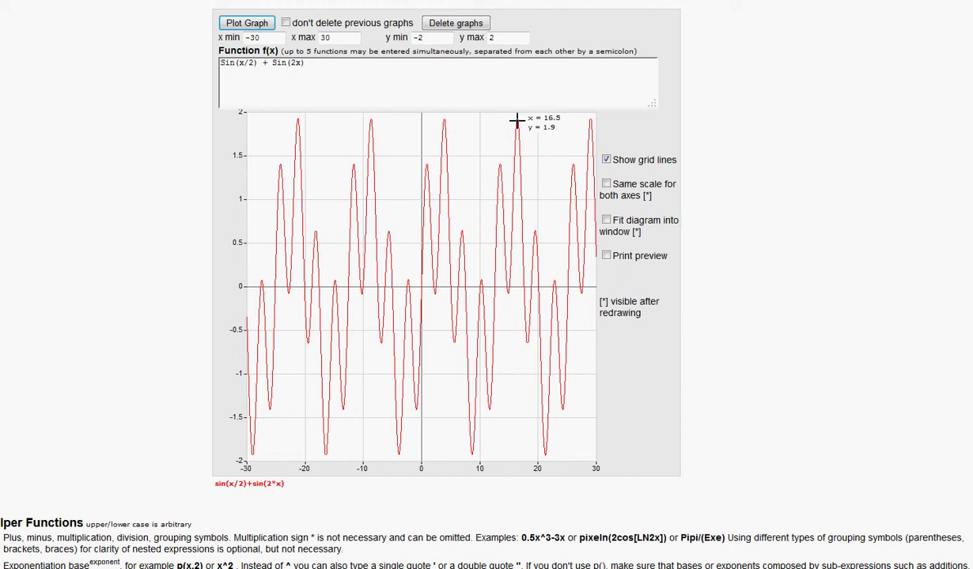
Change the plus sign between the two sine terms to a minus and plot Sin(x/2) - Sin(2x)
click(325, 65)
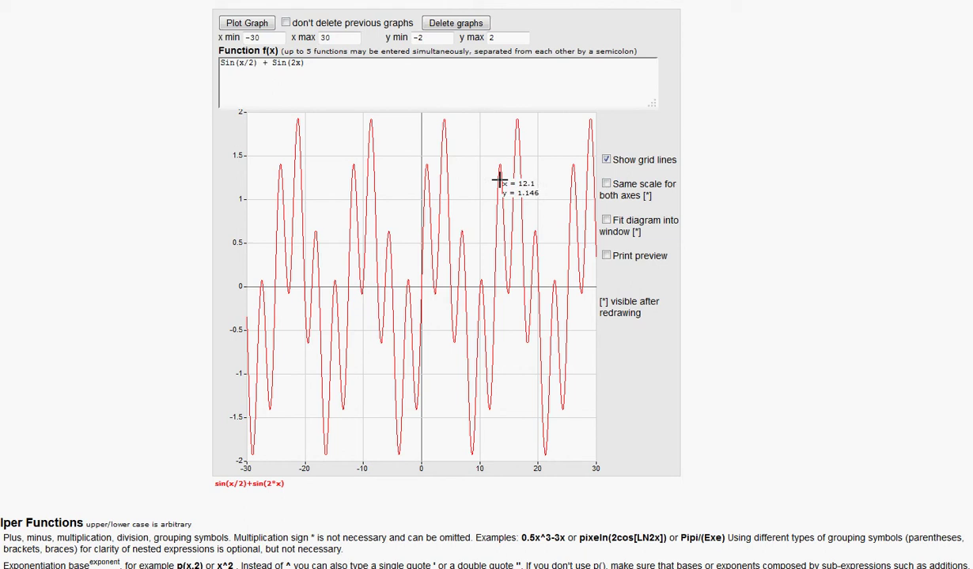
key(Return)
key(BackSpace)
text(-)
click(241, 26)
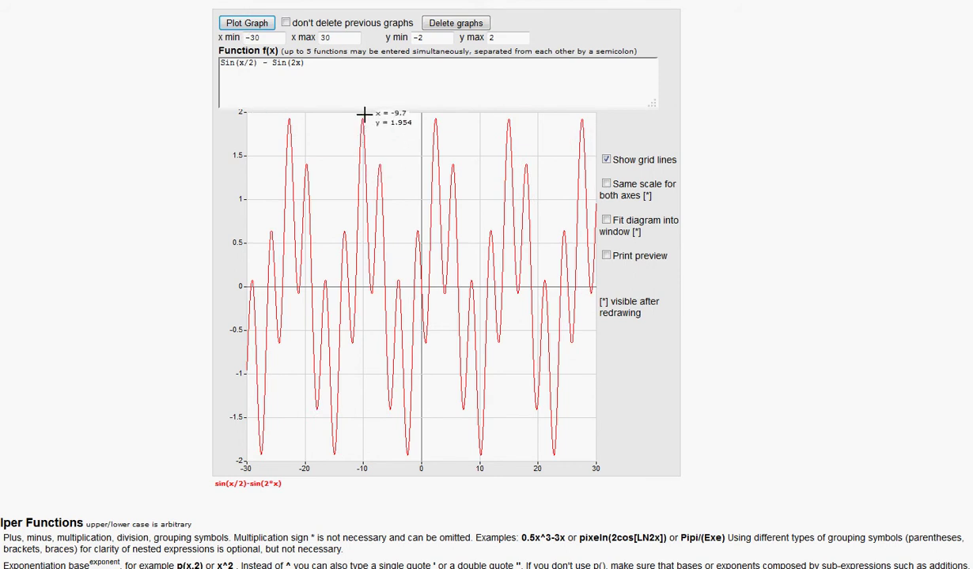
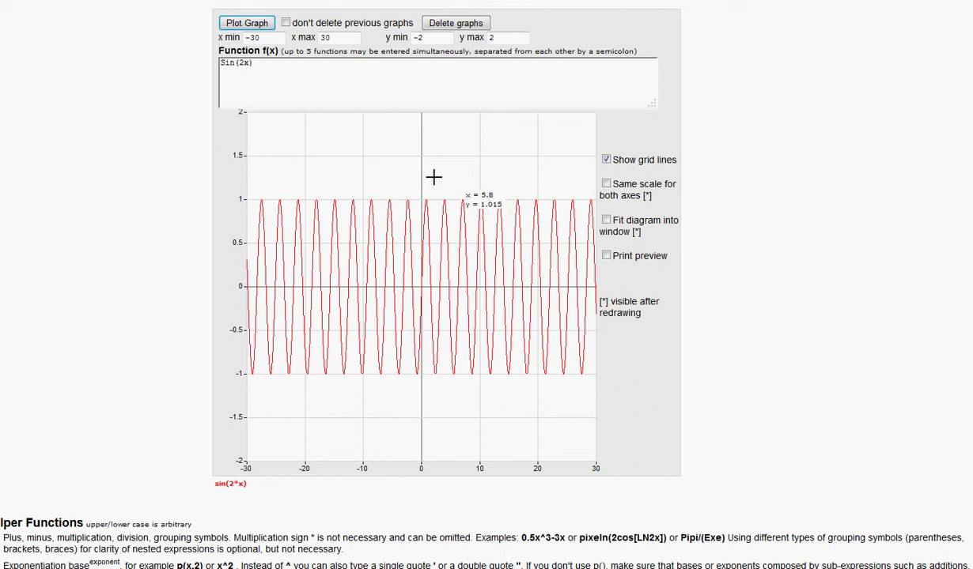
Plot the product Sin(2x)* sin(x), and replot it with the first factor changed to Sin(3x)
click(280, 68)
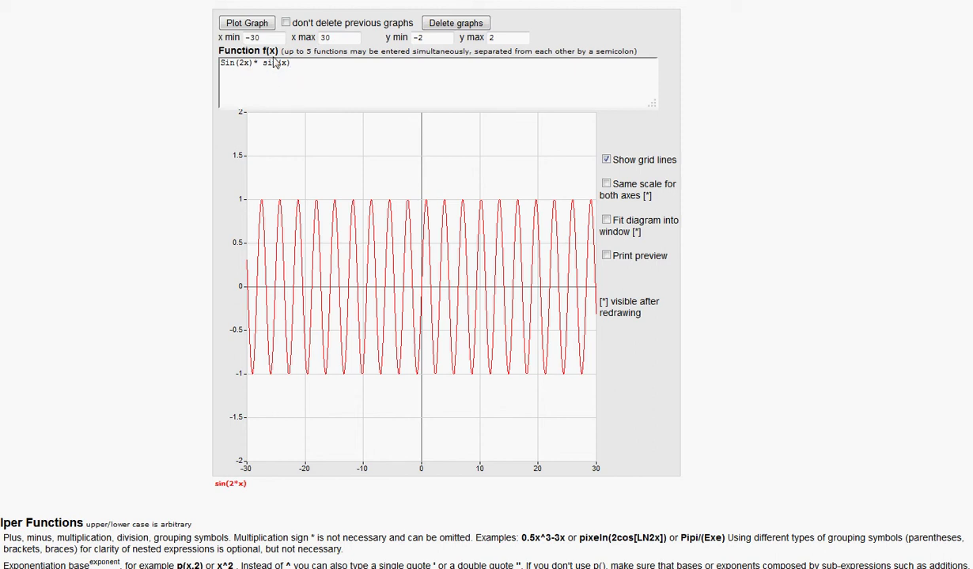
click(246, 23)
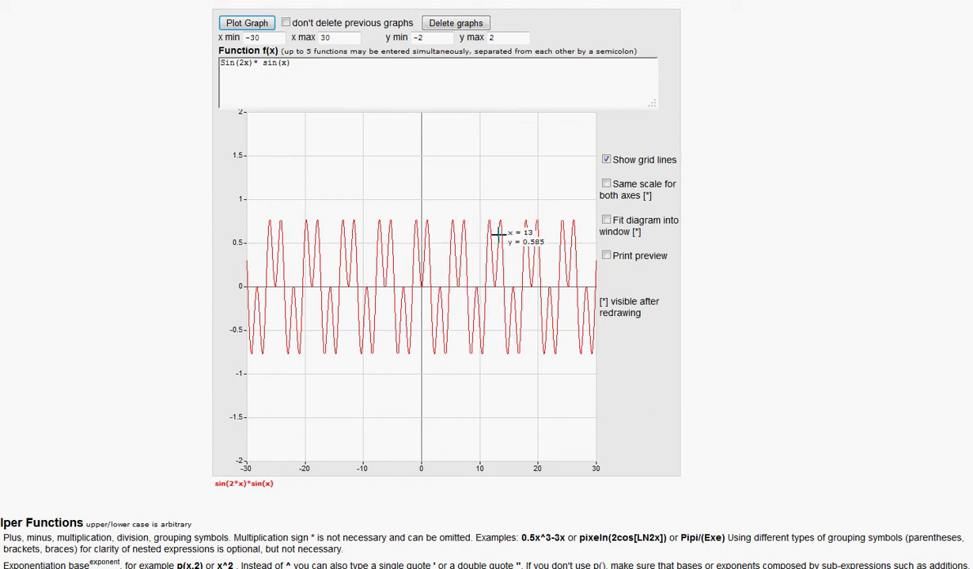
click(297, 65)
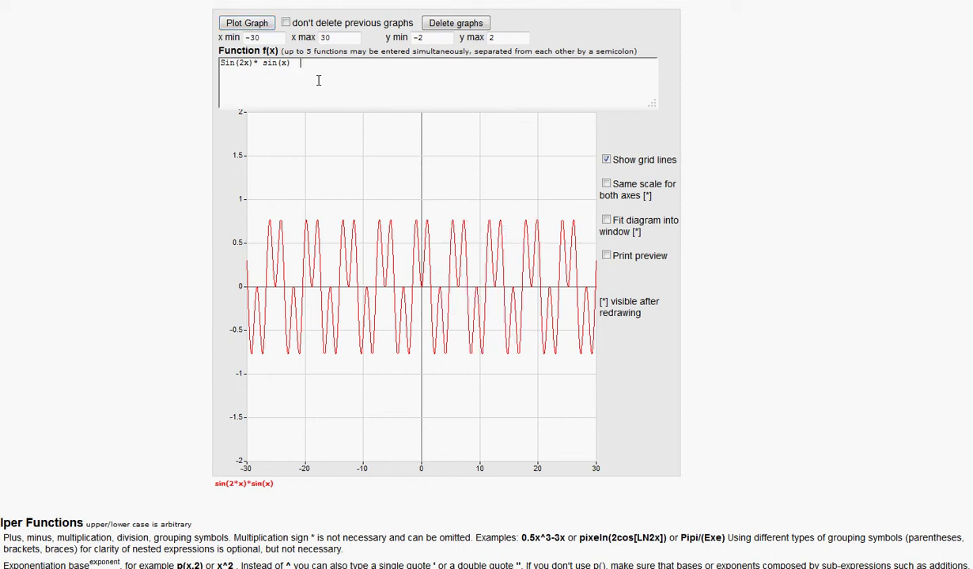
click(244, 62)
key(BackSpace)
text(3)
click(250, 25)
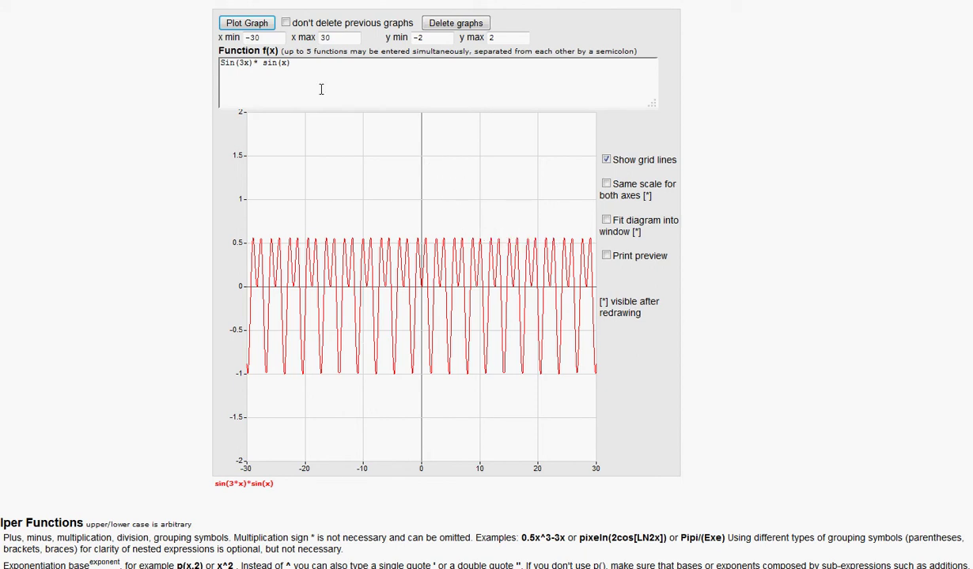
Remove the sin(x) factor from the product and plot Sin(3x) on its own
click(300, 67)
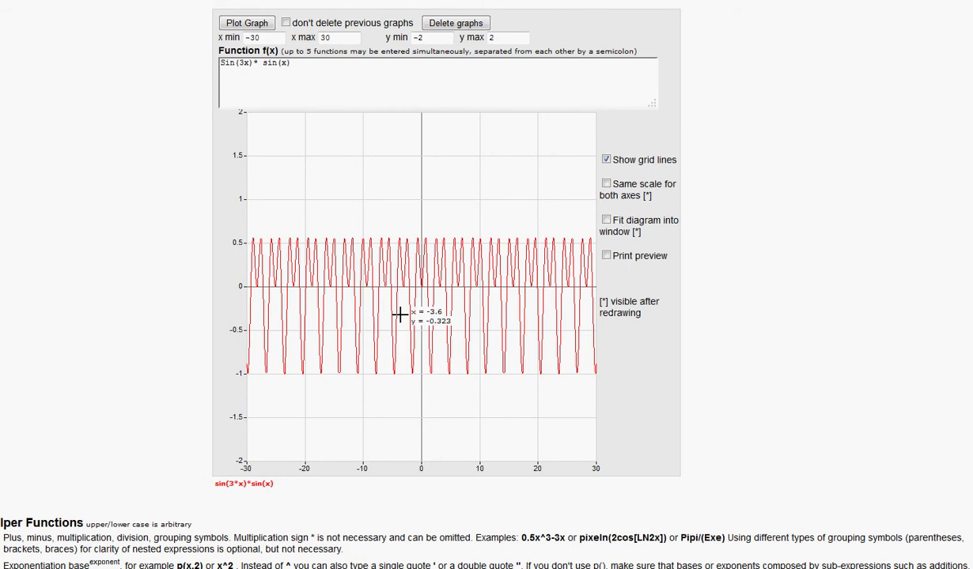
key(BackSpace)
key(BackSpace)
key(BackSpace)
key(BackSpace)
key(BackSpace)
key(BackSpace)
key(BackSpace)
key(BackSpace)
key(BackSpace)
click(244, 24)
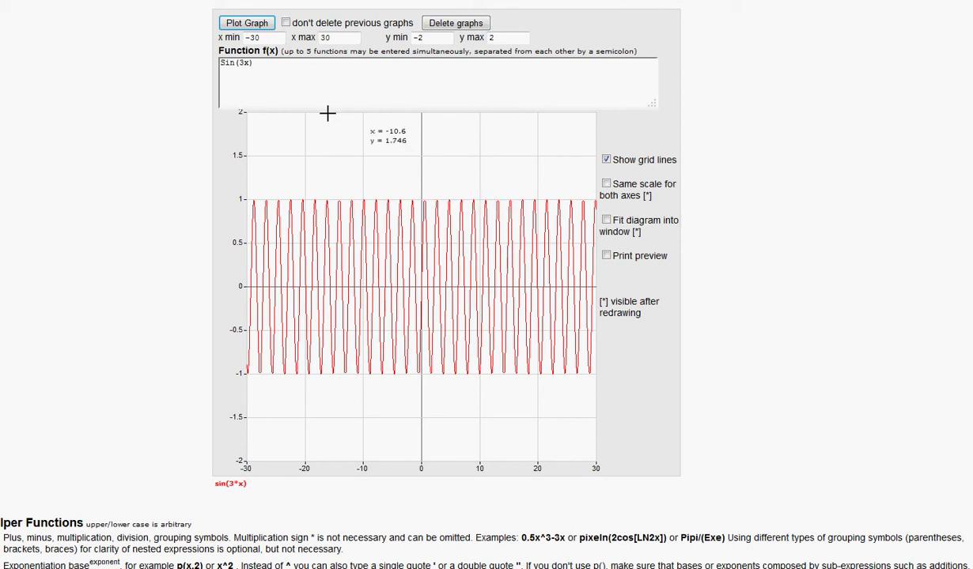
Replace the Sin(3x) expression with Sin(2x) and plot it on its own
click(304, 66)
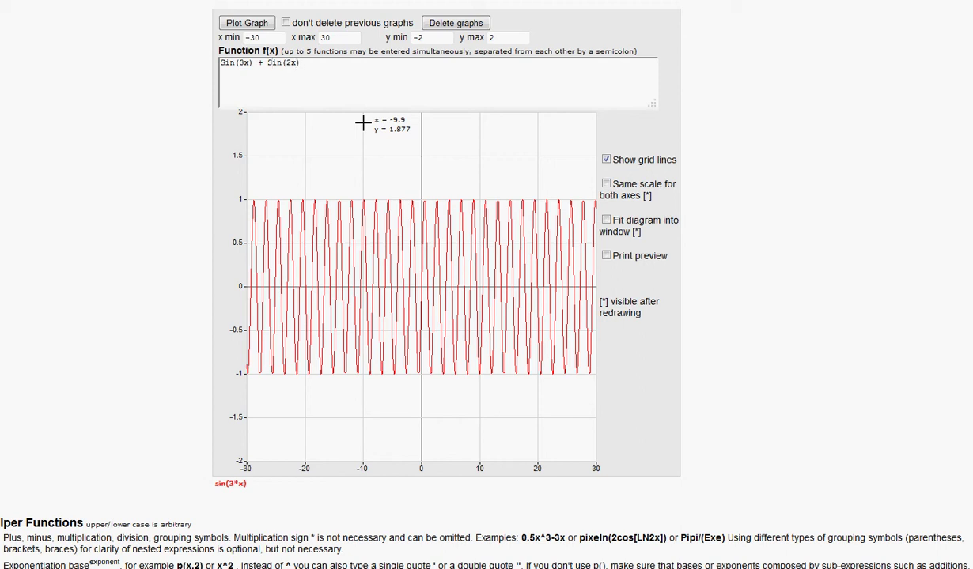
key(Delete)
key(Delete)
key(Delete)
key(Delete)
key(Delete)
key(Delete)
key(Delete)
key(Delete)
key(Delete)
key(Delete)
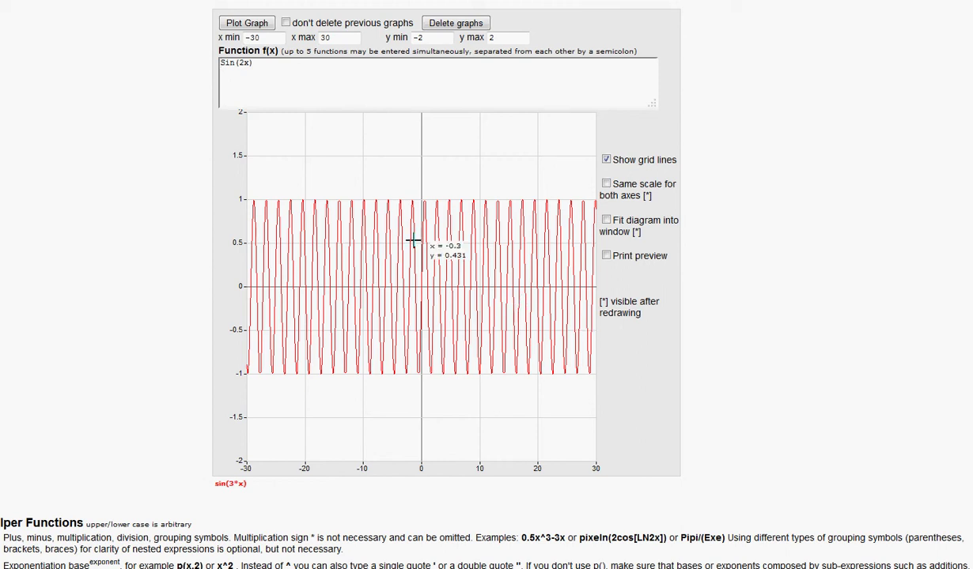
click(251, 29)
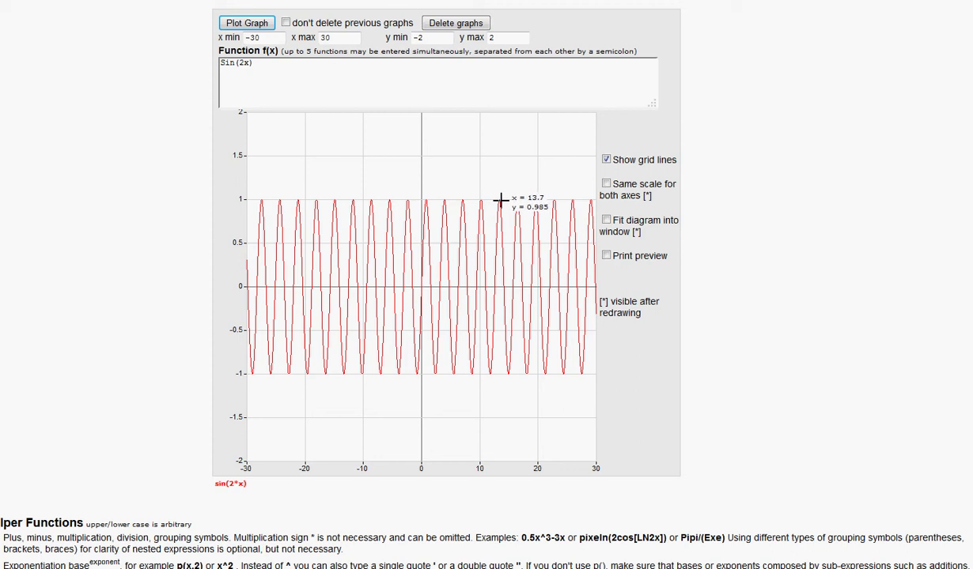
Add Sin(3x) to the function and plot Sin(2x) + Sin(3x)
click(265, 64)
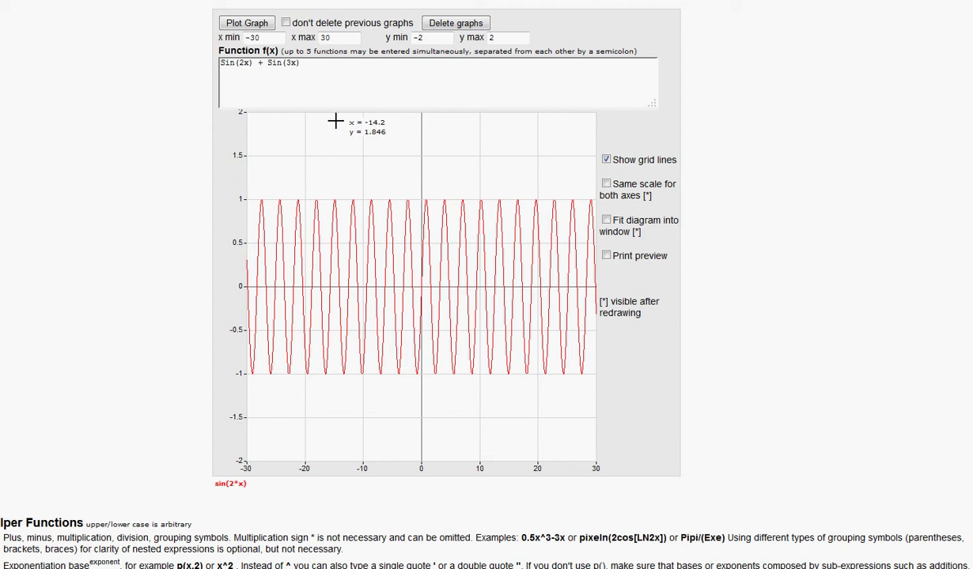
click(248, 26)
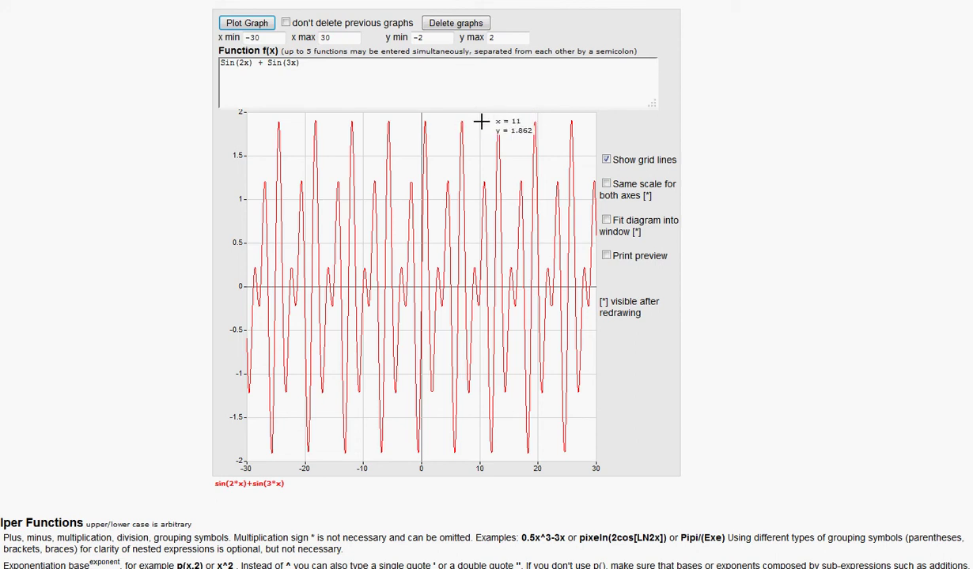
click(322, 73)
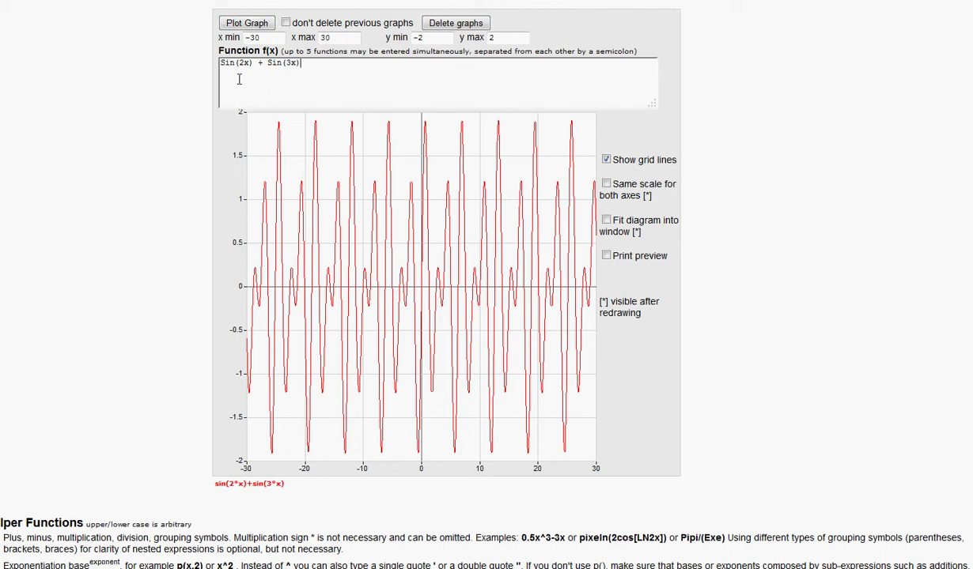
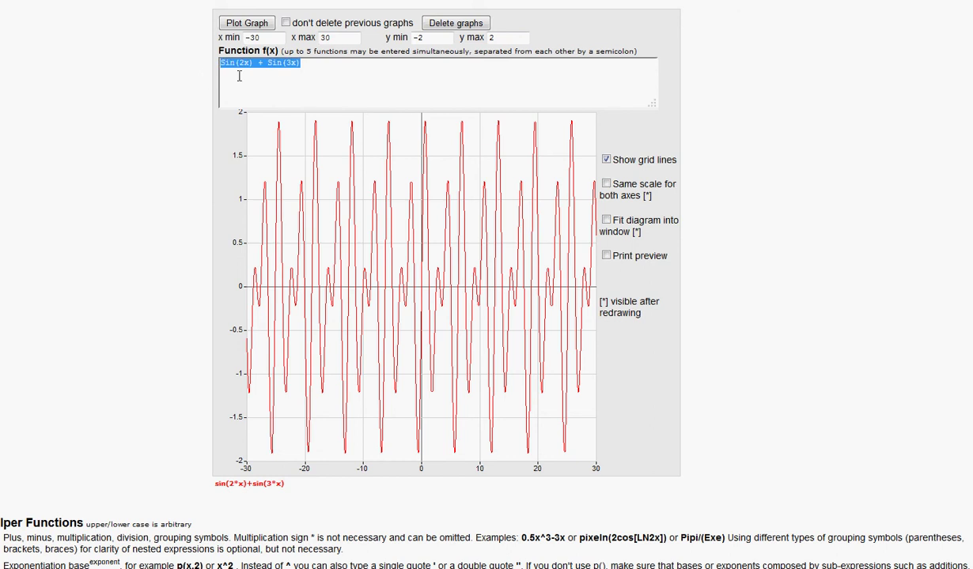
drag(312, 66, 209, 81)
Rewrite the function as Sin(2x) + Sin(x) and plot it
click(317, 70)
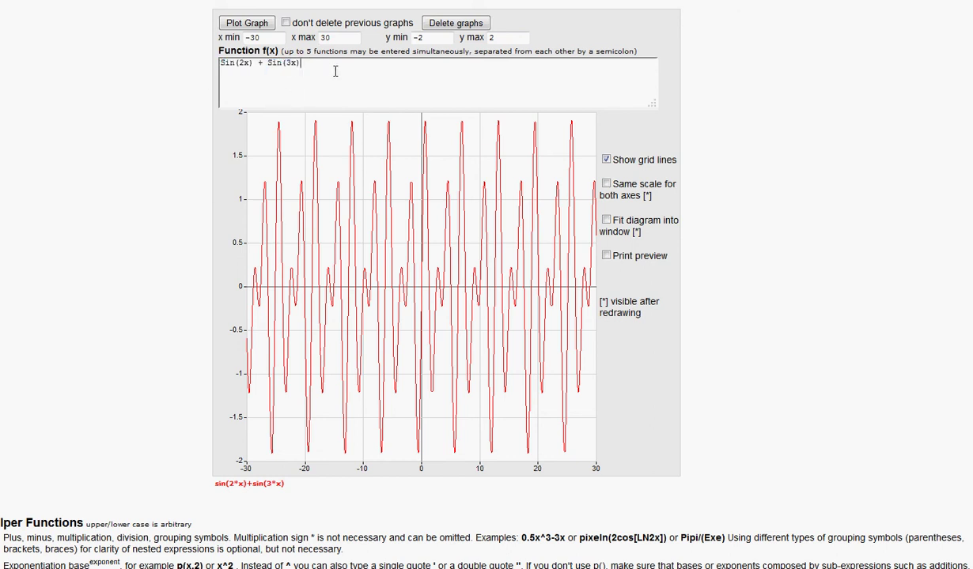
key(BackSpace)
key(BackSpace)
key(BackSpace)
key(BackSpace)
key(BackSpace)
key(BackSpace)
key(BackSpace)
key(BackSpace)
key(BackSpace)
key(BackSpace)
key(BackSpace)
key(BackSpace)
key(BackSpace)
key(BackSpace)
click(241, 26)
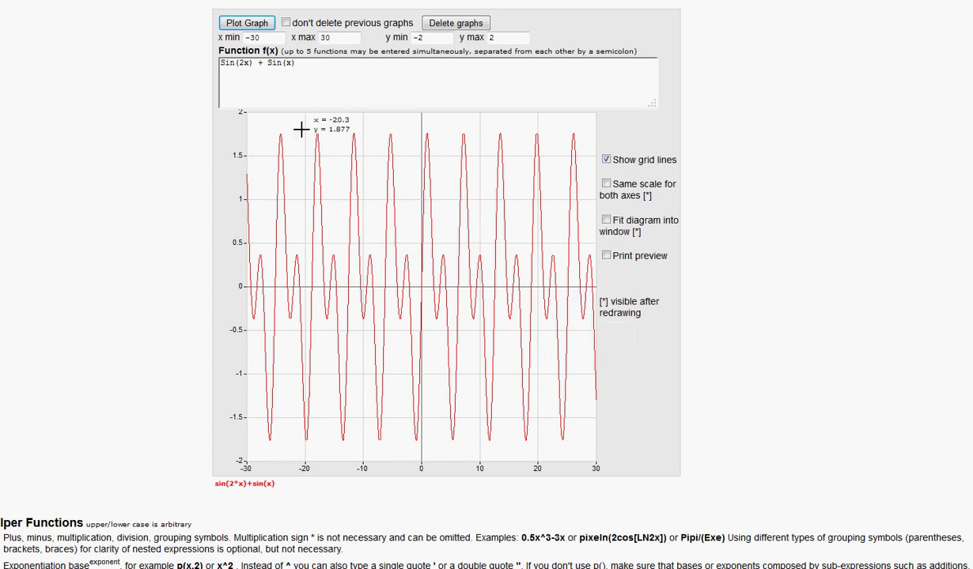
Turn the sum into the parenthesised numerator of a fraction and plot (Sin(2x) + Sin(x))/ (Sin(x) + Sin(4x))
click(302, 68)
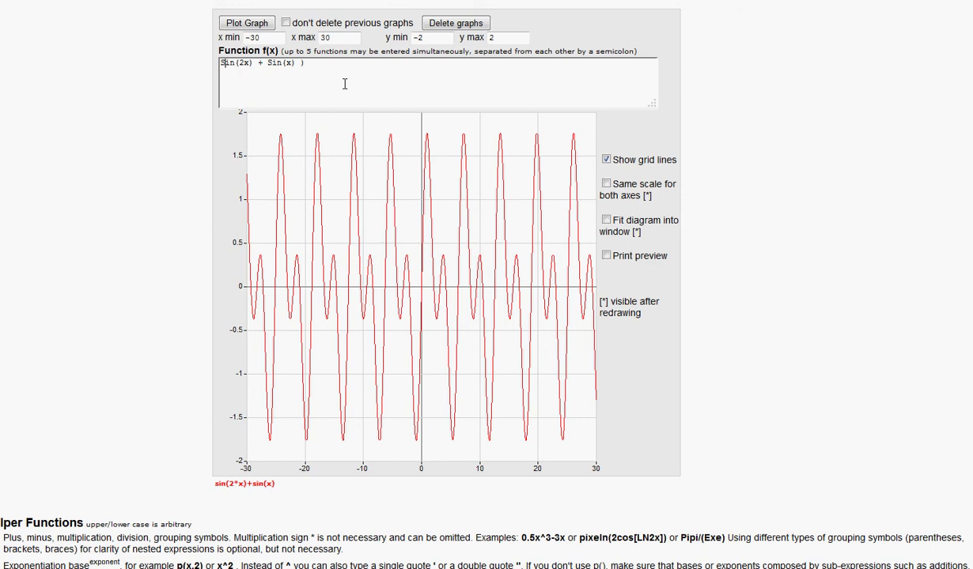
key(Home)
text((Si)
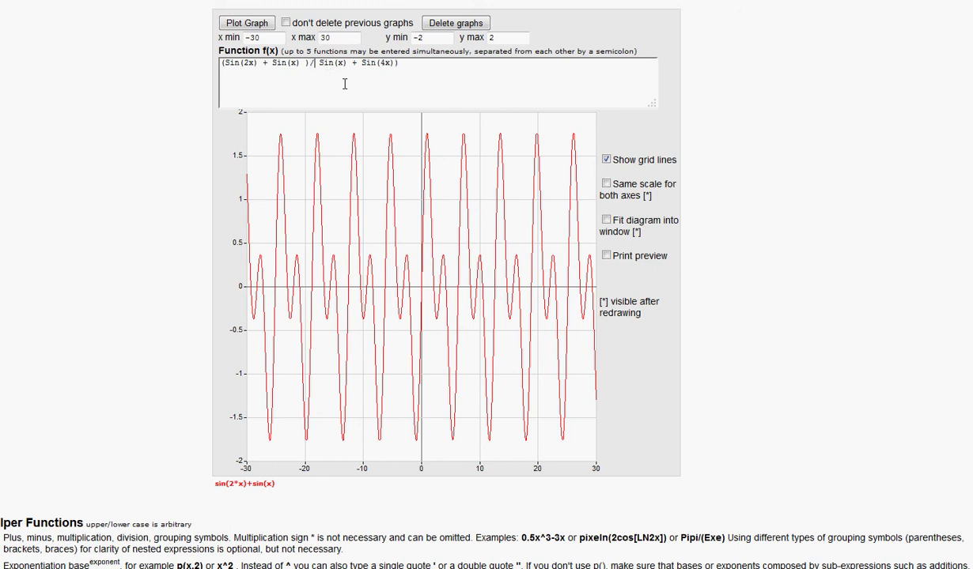
text(()
click(255, 26)
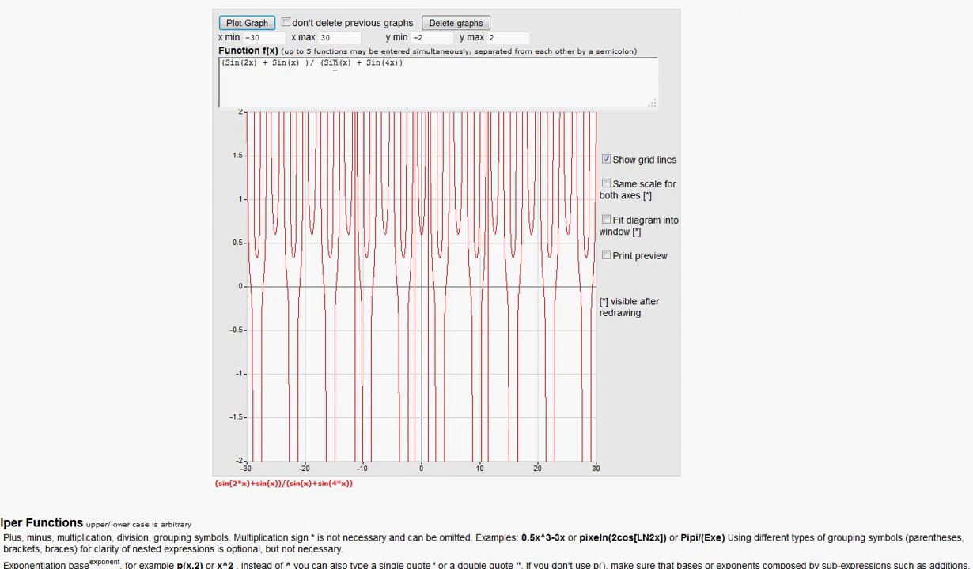
Remove the Sin(4x) term from the denominator, keep the parentheses balanced, and plot (Sin(2x) + Sin(x))/ (Sin(x))
drag(353, 63, 451, 62)
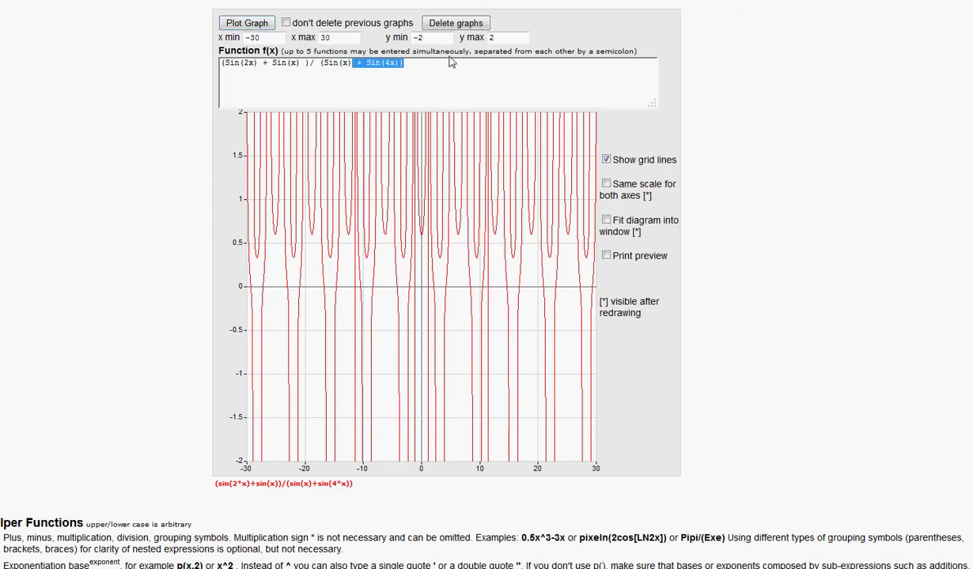
key(BackSpace)
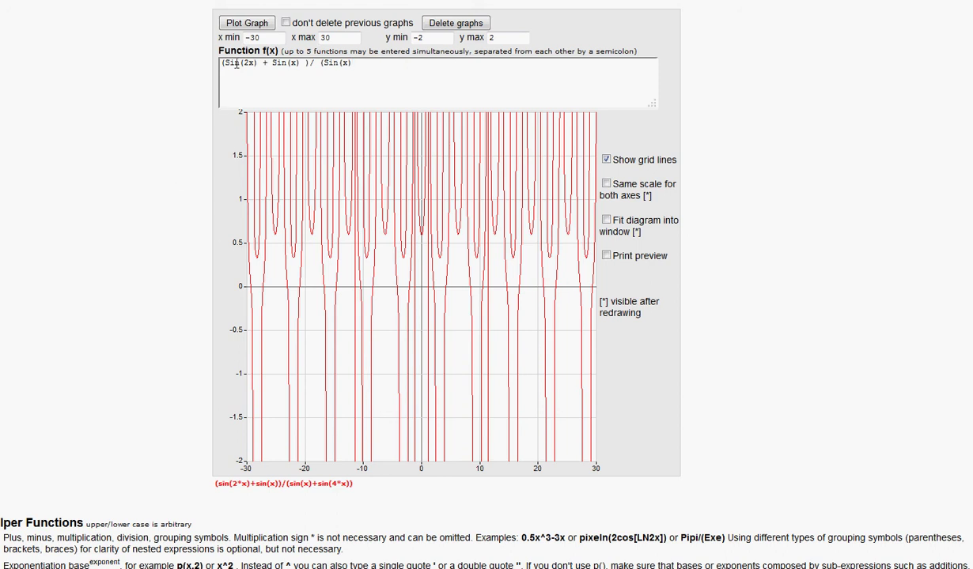
click(247, 26)
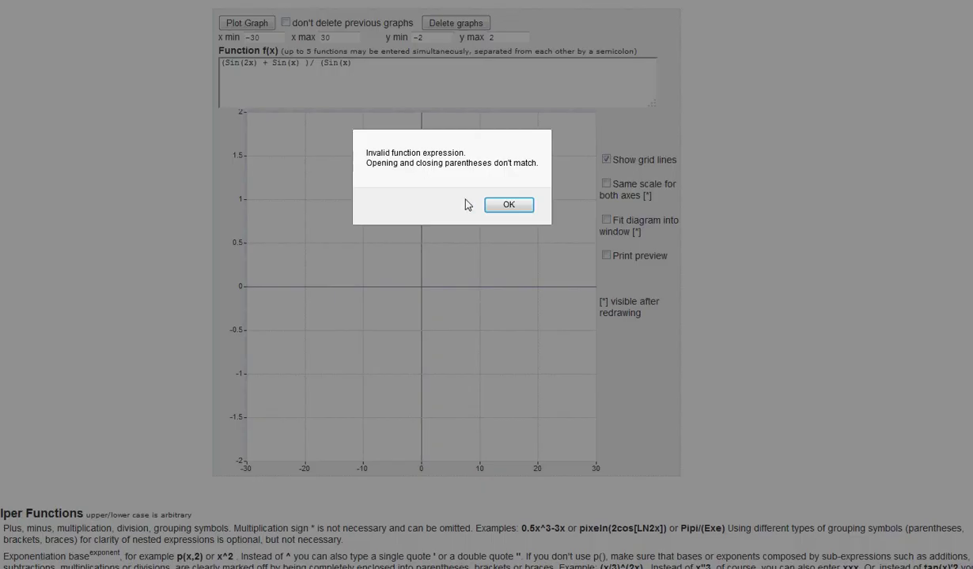
click(507, 206)
click(368, 72)
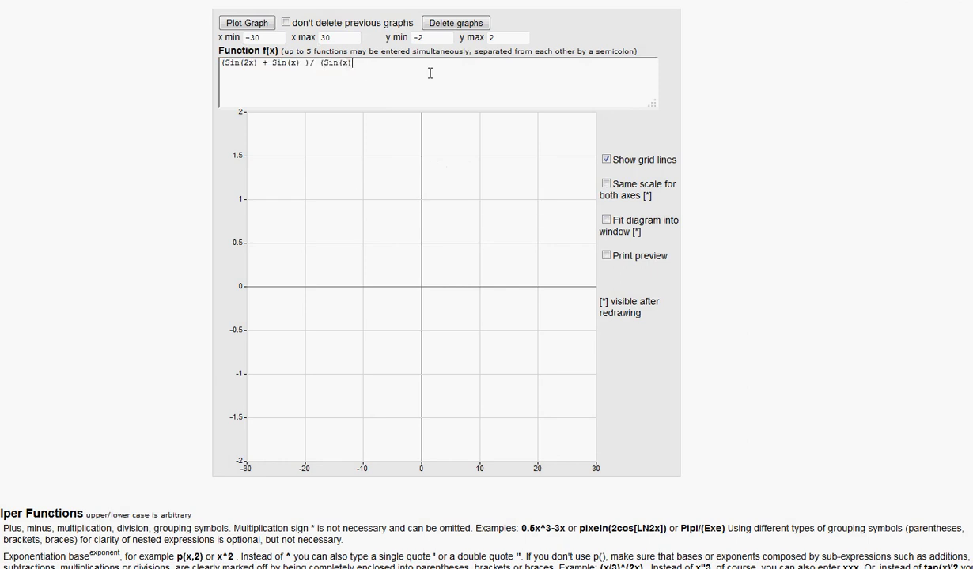
click(239, 25)
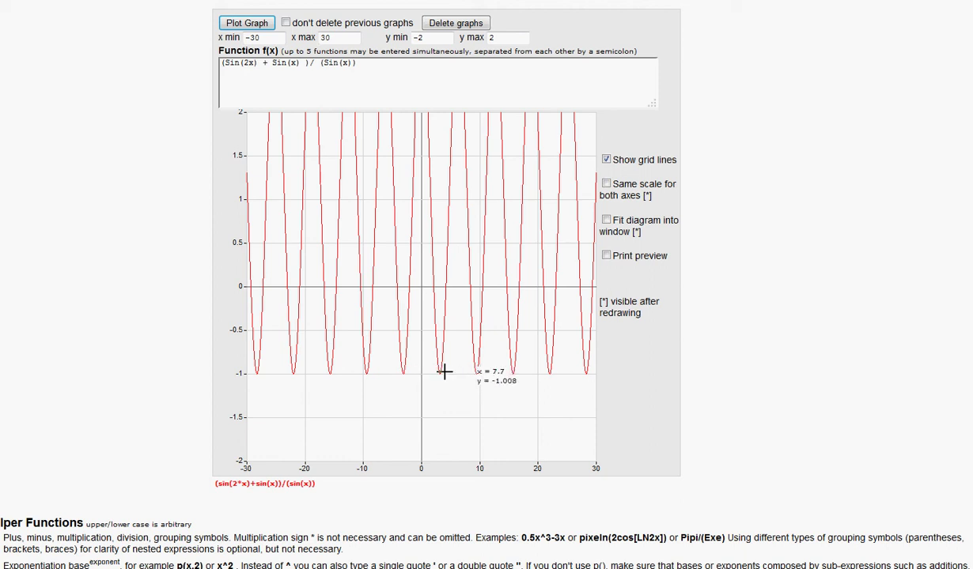
click(368, 63)
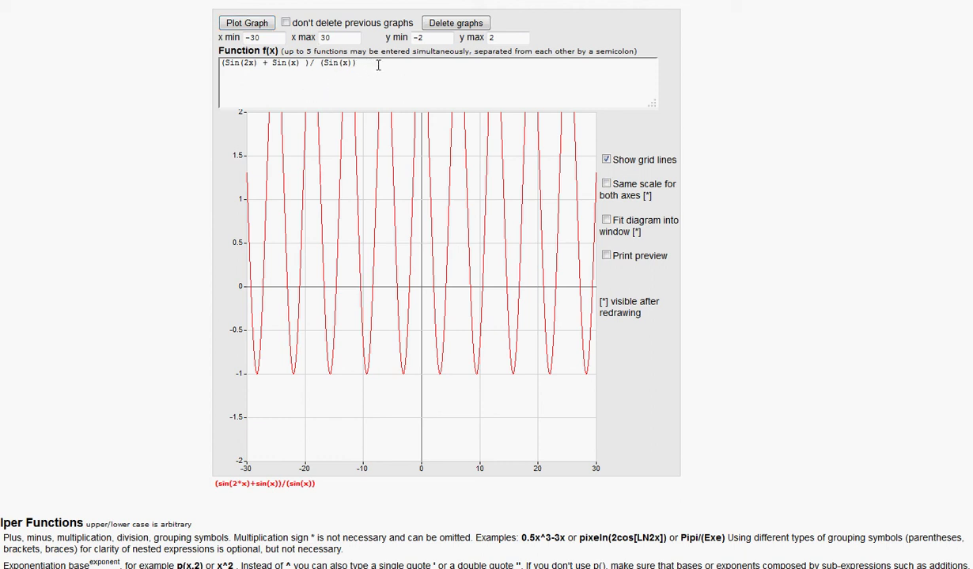
Replace the whole fraction expression with sin(x) and plot it
right_click(377, 68)
click(373, 85)
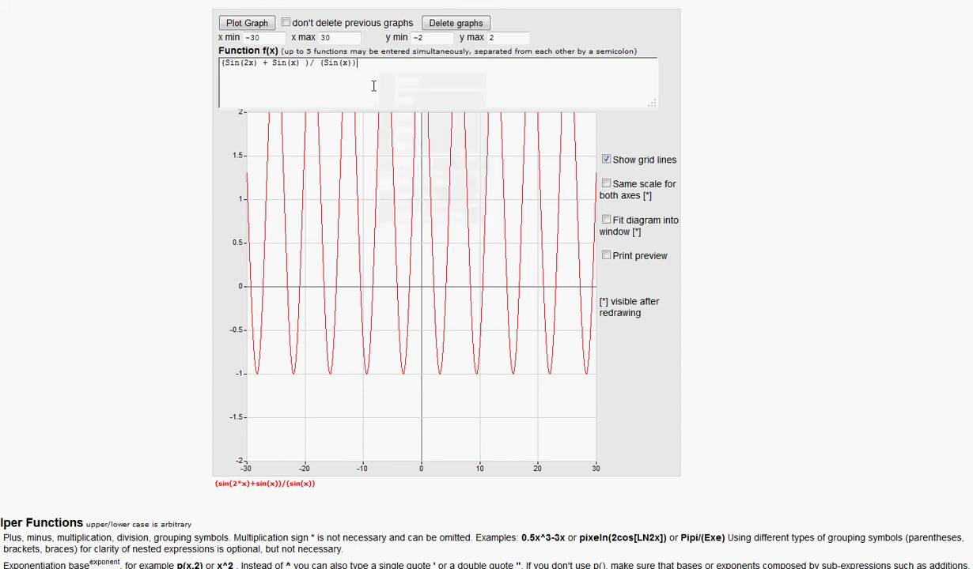
drag(381, 65, 185, 55)
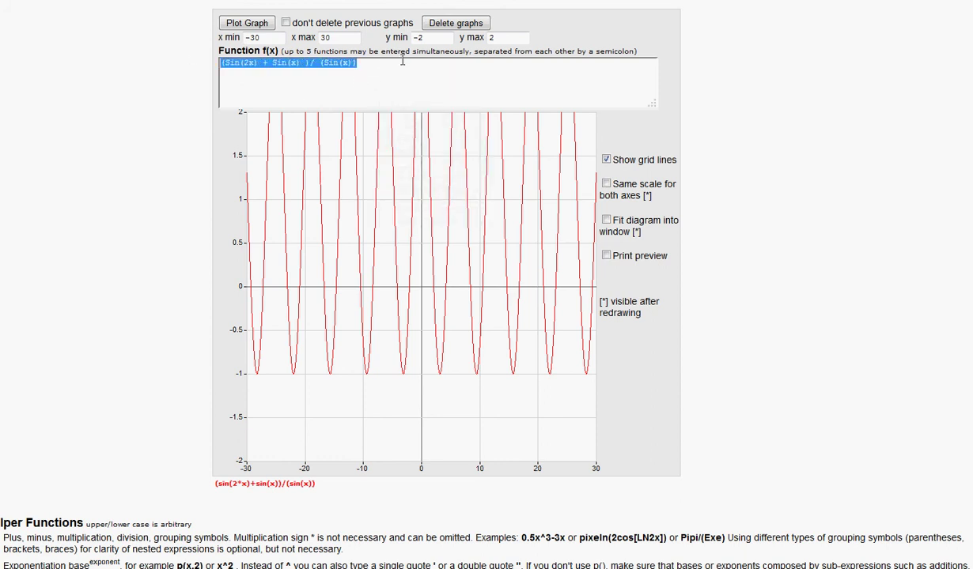
key(Delete)
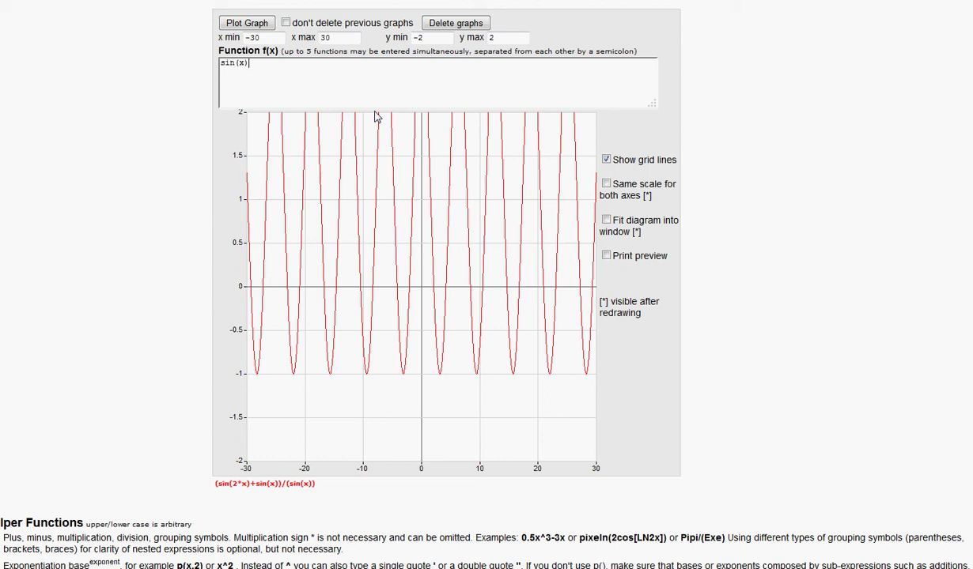
click(242, 24)
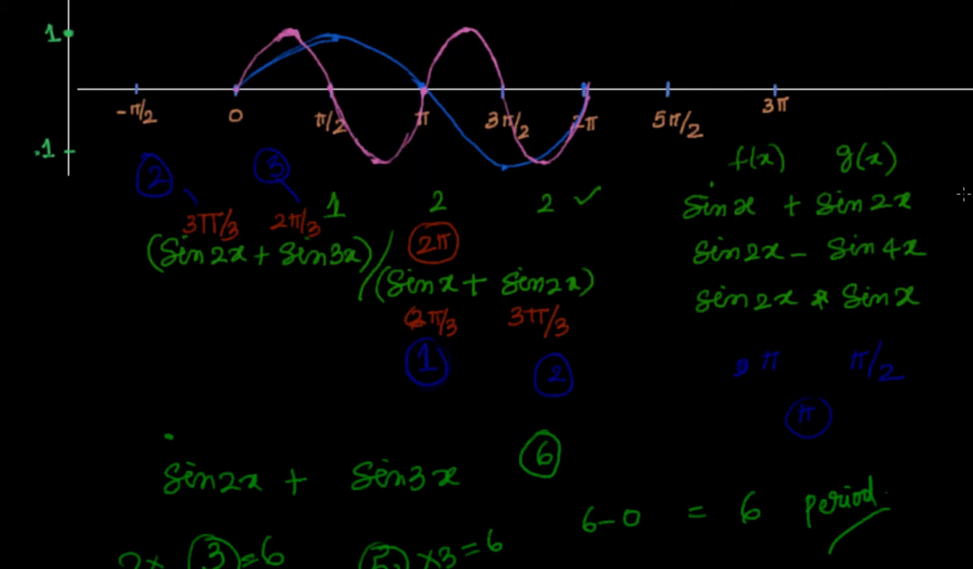
Review the period table and the sine curve sketch near the beginning of the handwritten blackboard notes
scroll(486, 285, up, 5)
scroll(487, 284, up, 2)
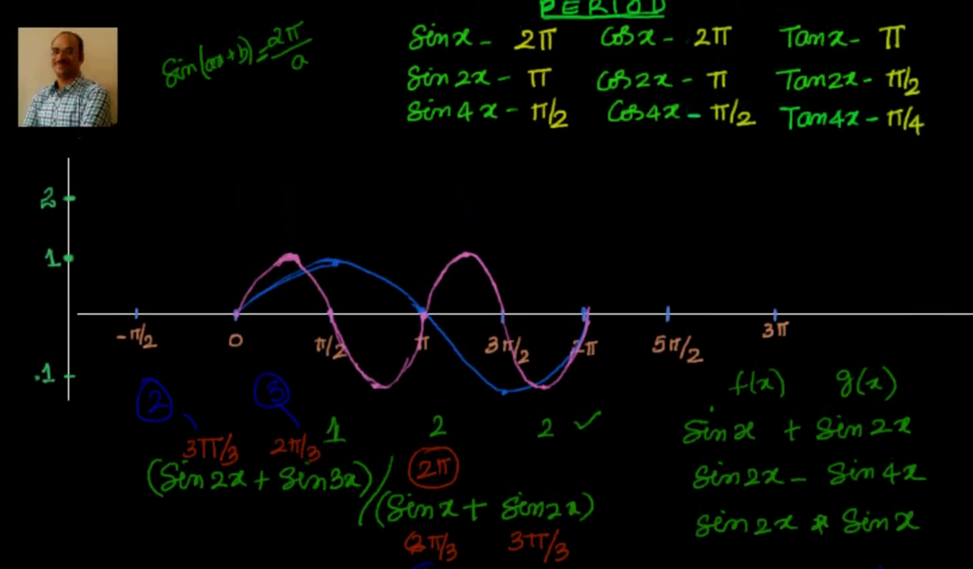
scroll(486, 285, down, 1)
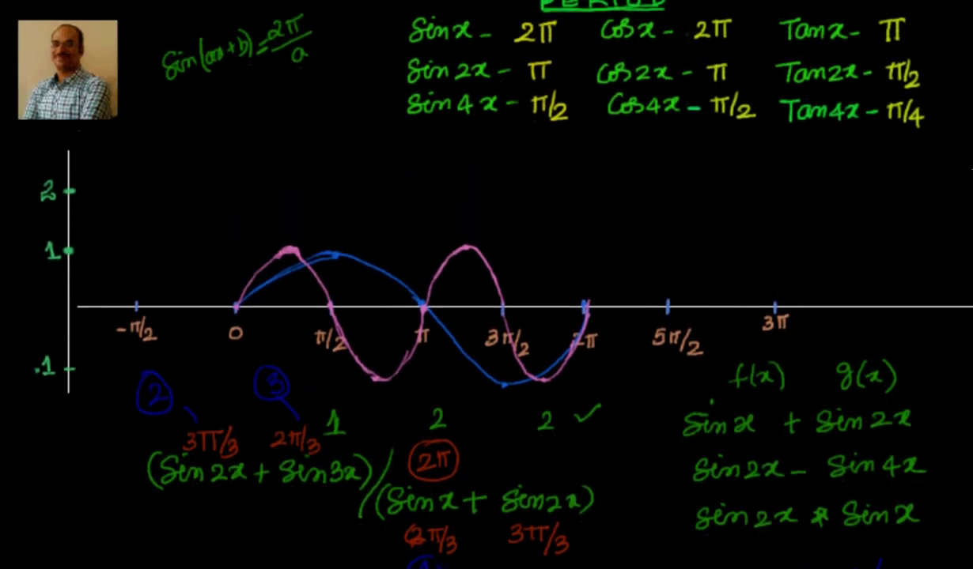